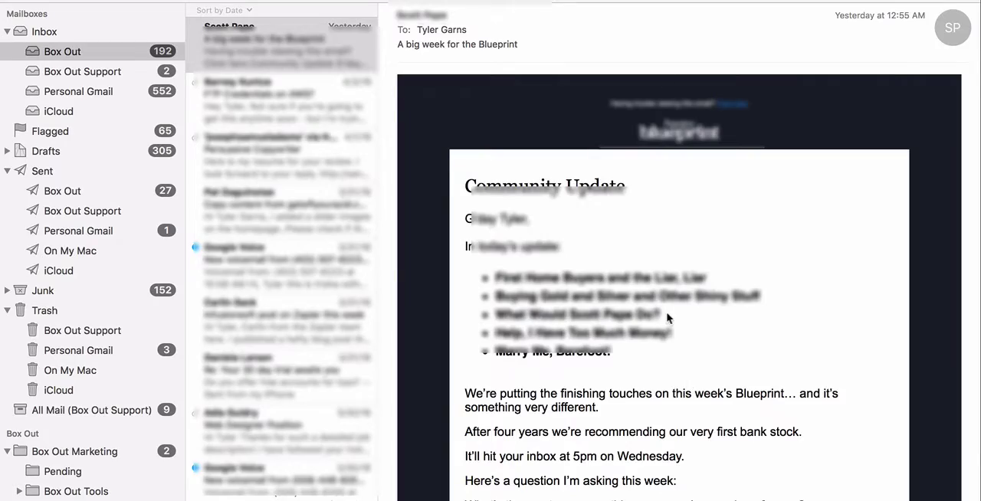
{"action": "scroll", "coordinate": [668, 317], "scroll_direction": "down", "scroll_amount": 5}
{"action": "scroll", "coordinate": [668, 317], "scroll_direction": "down", "scroll_amount": 5}
{"action": "scroll", "coordinate": [668, 317], "scroll_direction": "down", "scroll_amount": 5}
{"action": "scroll", "coordinate": [668, 318], "scroll_direction": "down", "scroll_amount": 5}
{"action": "scroll", "coordinate": [668, 317], "scroll_direction": "down", "scroll_amount": 5}
{"action": "scroll", "coordinate": [668, 317], "scroll_direction": "down", "scroll_amount": 5}
{"action": "scroll", "coordinate": [668, 317], "scroll_direction": "down", "scroll_amount": 5}
{"action": "scroll", "coordinate": [668, 317], "scroll_direction": "down", "scroll_amount": 4}
{"action": "scroll", "coordinate": [668, 317], "scroll_direction": "down", "scroll_amount": 3}
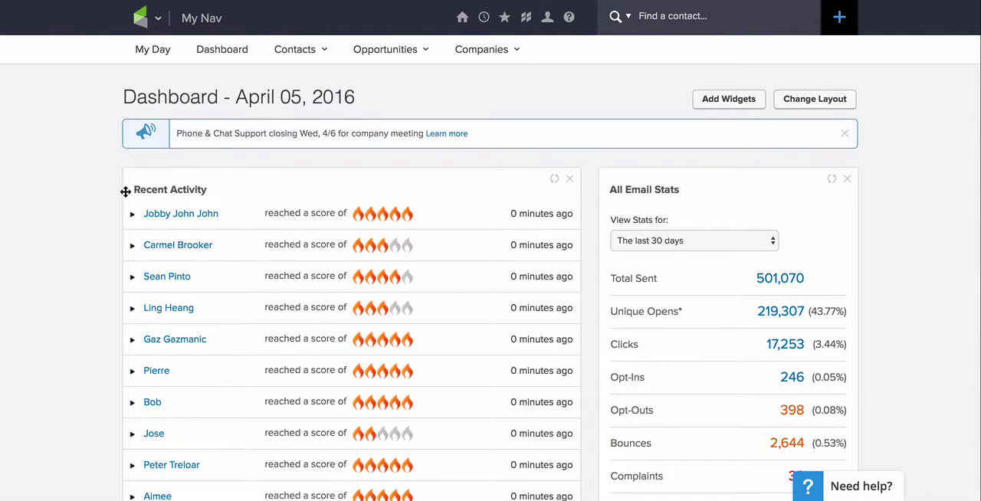
{"action": "scroll", "coordinate": [109, 211], "scroll_direction": "down", "scroll_amount": 4}
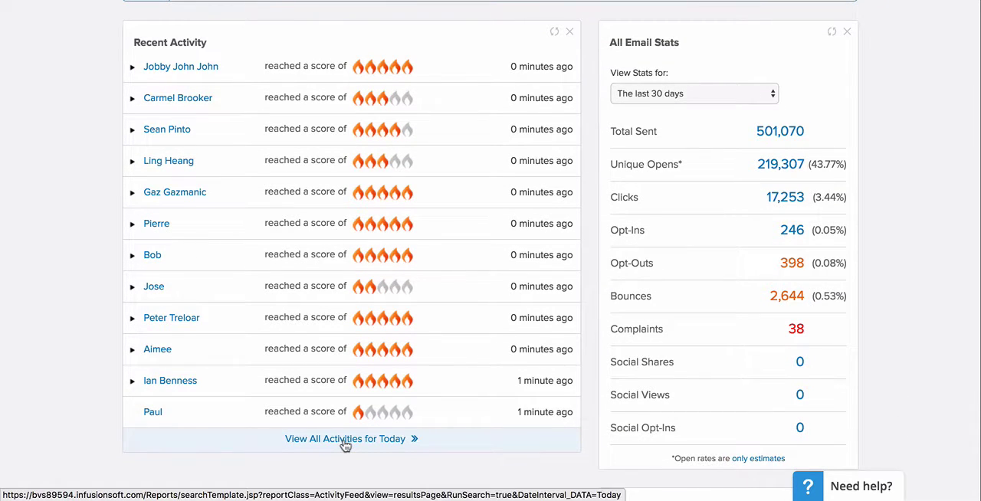
View all of today's activities from the dashboard's Recent Activity widget
{"action": "left_click", "coordinate": [345, 439]}
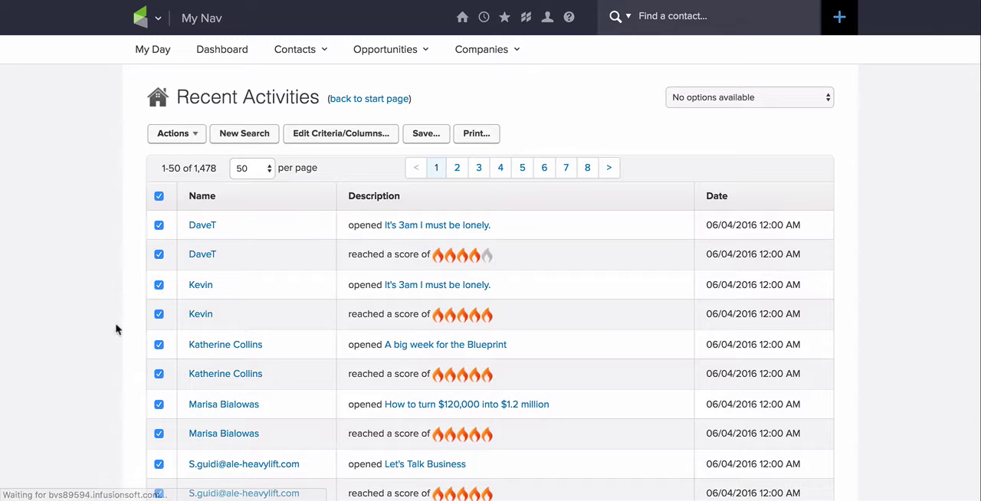
Filter the report criteria to 'Clicked a link' activities within the Last 7 Days
{"action": "left_click", "coordinate": [329, 137]}
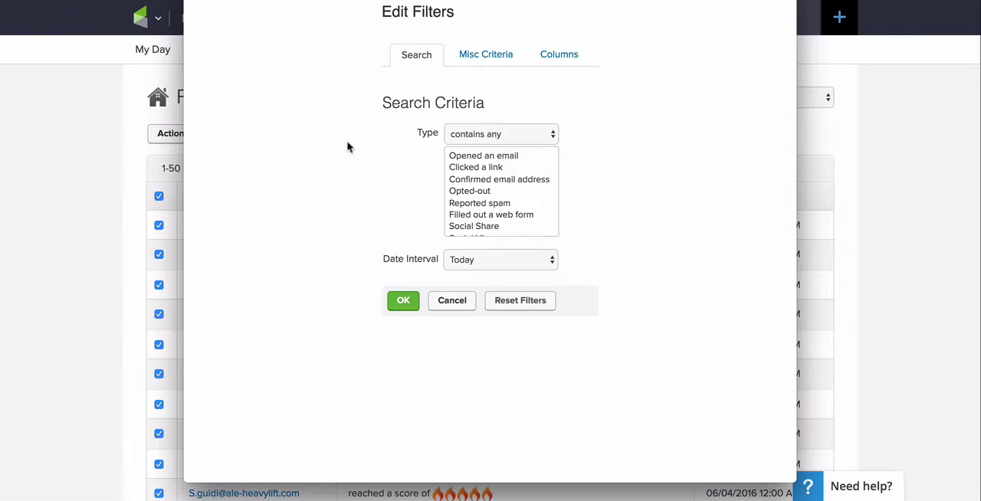
{"action": "left_click", "coordinate": [472, 170]}
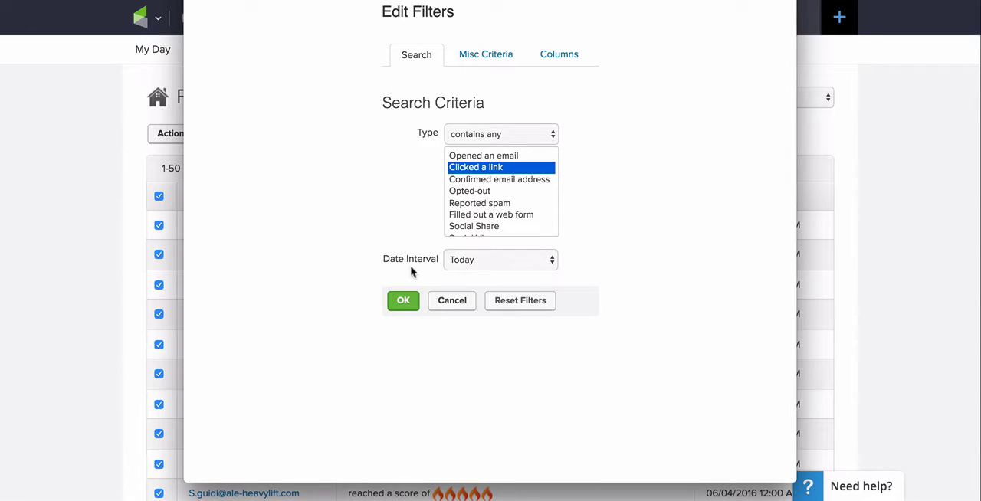
{"action": "left_click", "coordinate": [456, 264]}
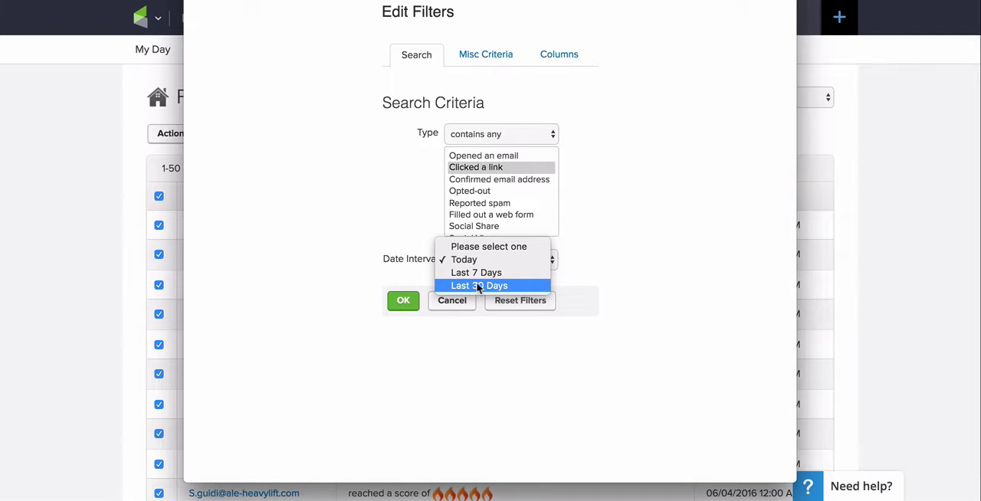
{"action": "left_click", "coordinate": [476, 272]}
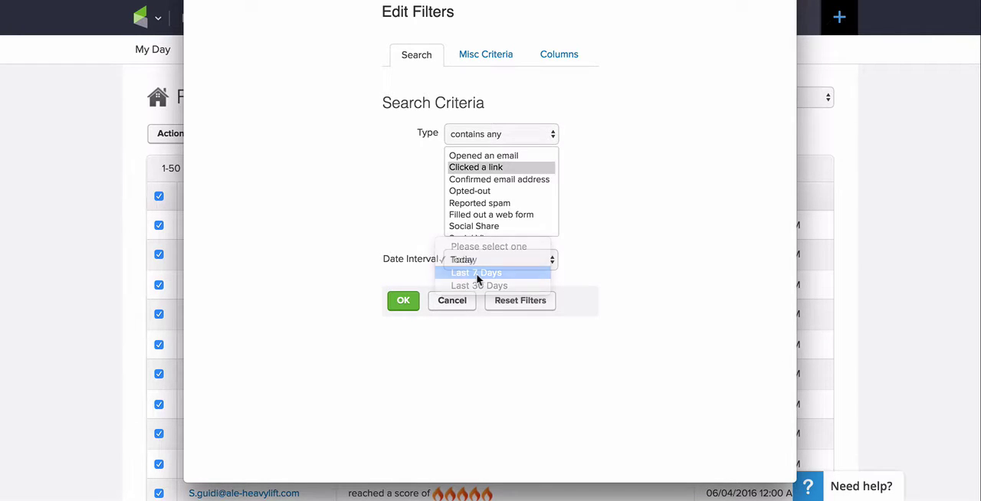
{"action": "left_click", "coordinate": [401, 304]}
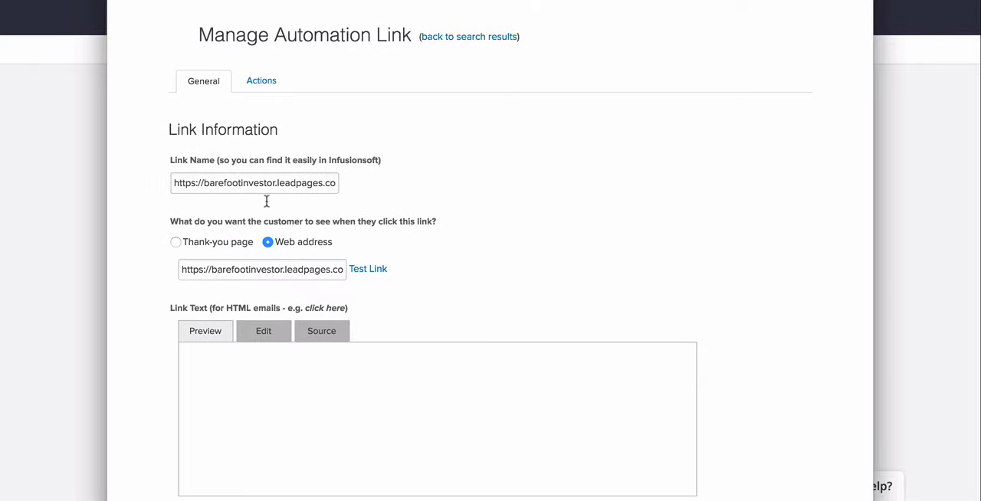
{"action": "triple_click", "coordinate": [243, 182]}
{"action": "triple_click", "coordinate": [248, 269]}
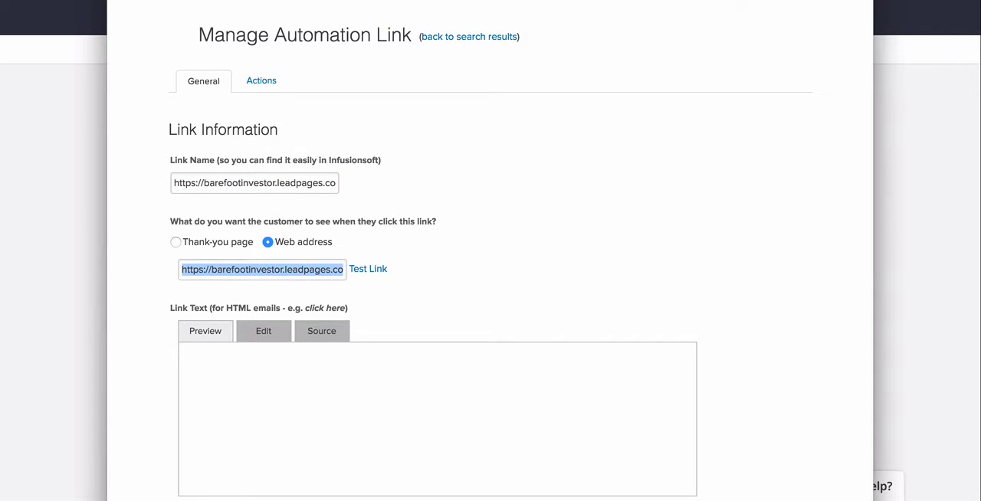
{"action": "key", "text": "ctrl+t"}
{"action": "type", "text": "https://barefootinvestor.leadpages.co/fast-start-live-session-thank-you/"}
{"action": "key", "text": "Return"}
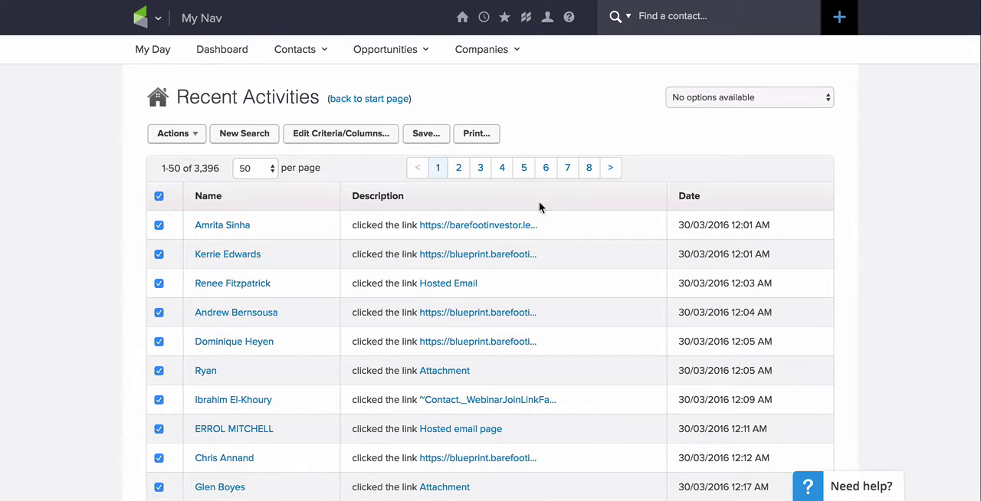
{"action": "left_click", "coordinate": [482, 228]}
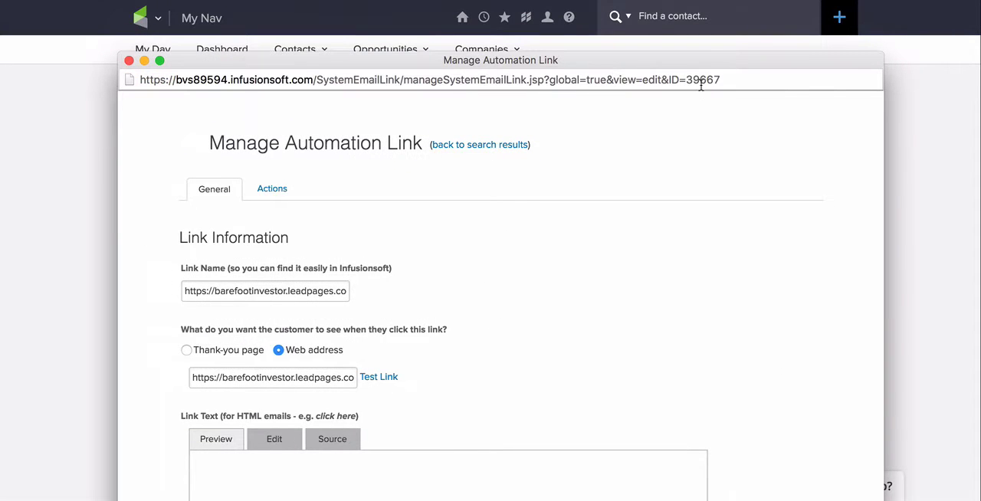
{"action": "double_click", "coordinate": [700, 80]}
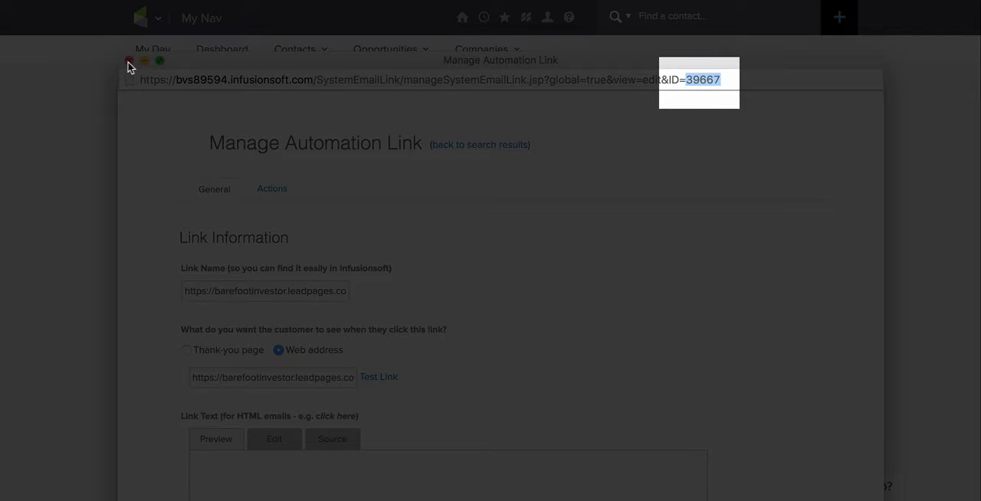
{"action": "left_click", "coordinate": [129, 62]}
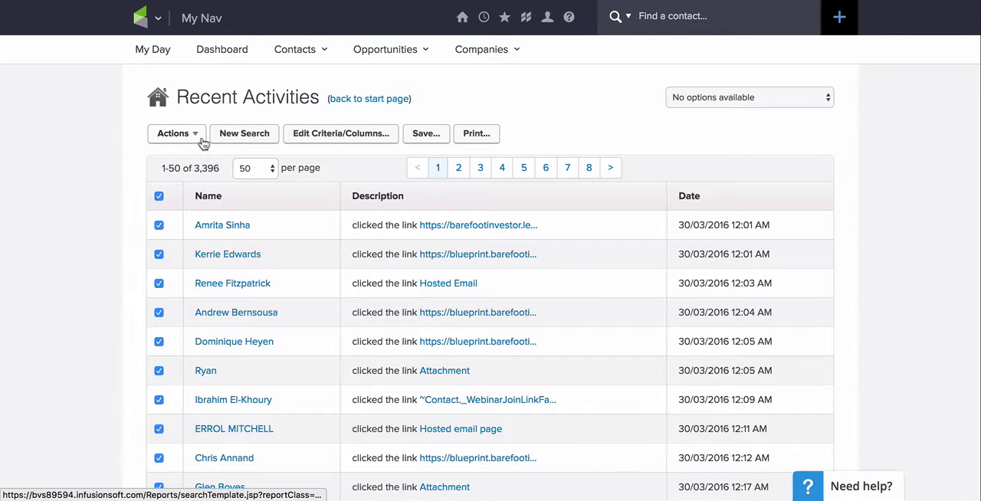
Export the listed activities with only the ContactId and Description fields and dismiss the notice
{"action": "left_click", "coordinate": [176, 133]}
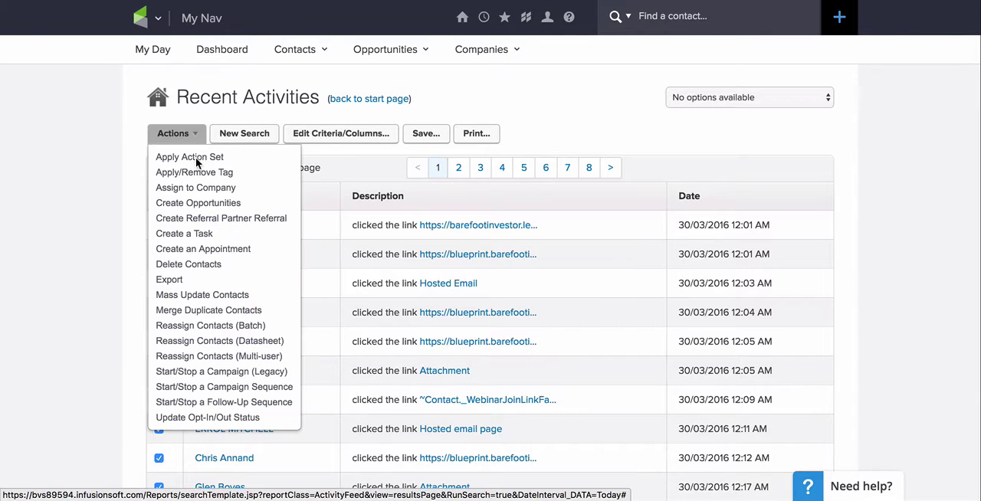
{"action": "left_click", "coordinate": [169, 279]}
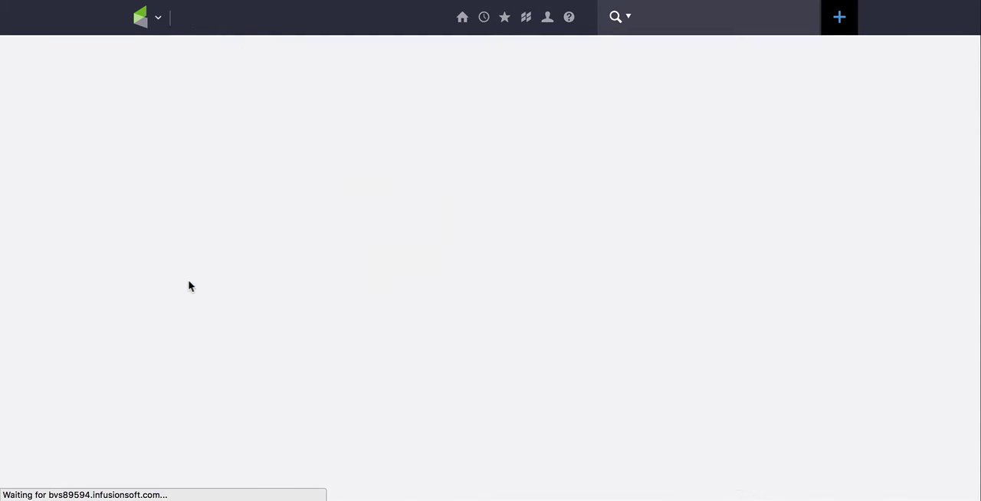
{"action": "scroll", "coordinate": [79, 287], "scroll_direction": "down", "scroll_amount": 3}
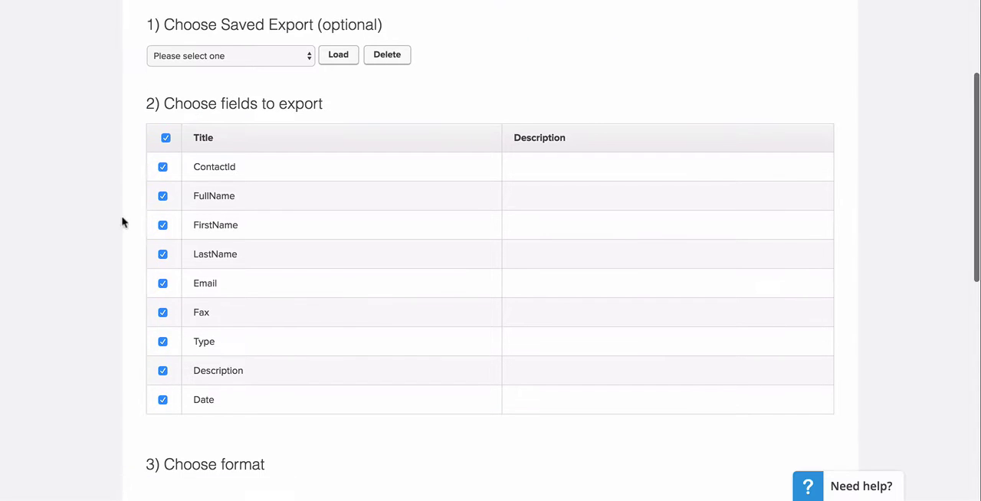
{"action": "left_click", "coordinate": [165, 138]}
{"action": "left_click", "coordinate": [162, 167]}
{"action": "left_click", "coordinate": [162, 371]}
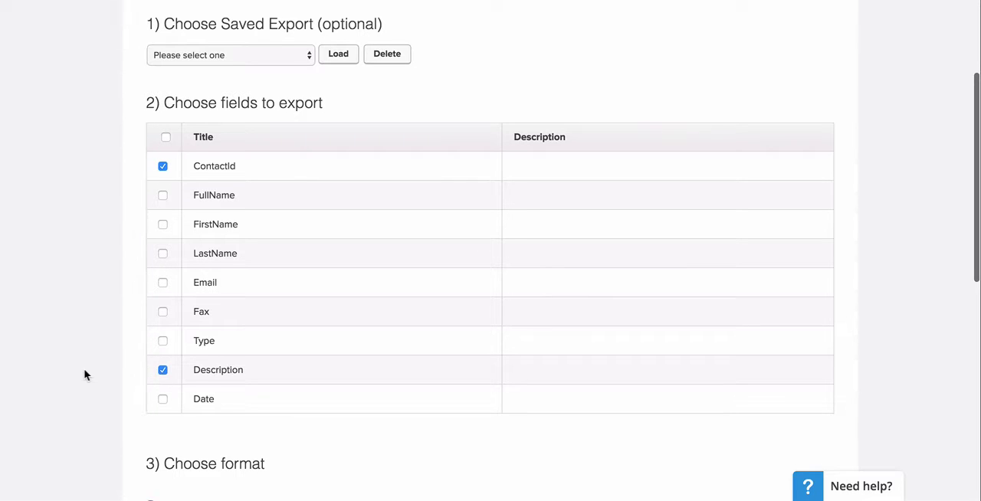
{"action": "scroll", "coordinate": [86, 375], "scroll_direction": "down", "scroll_amount": 4}
{"action": "scroll", "coordinate": [92, 383], "scroll_direction": "down", "scroll_amount": 4}
{"action": "scroll", "coordinate": [107, 398], "scroll_direction": "down", "scroll_amount": 3}
{"action": "scroll", "coordinate": [123, 410], "scroll_direction": "down", "scroll_amount": 2}
{"action": "left_click", "coordinate": [175, 418]}
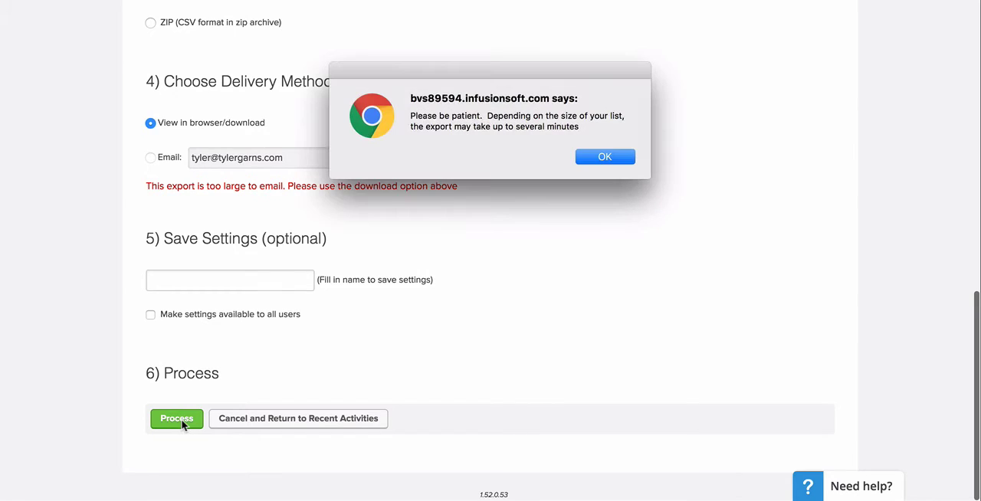
{"action": "left_click", "coordinate": [605, 157]}
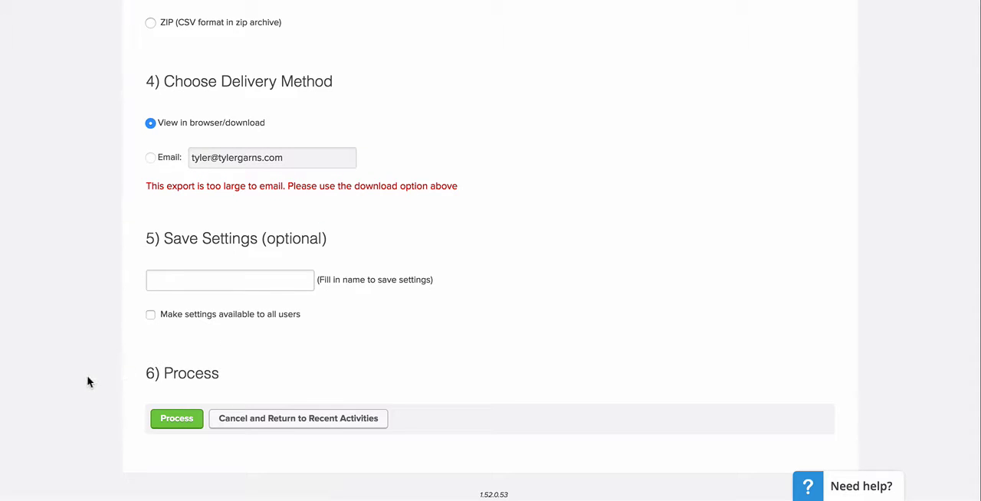
Open the downloaded CSV in Excel and select columns A:B
{"action": "left_click", "coordinate": [192, 498]}
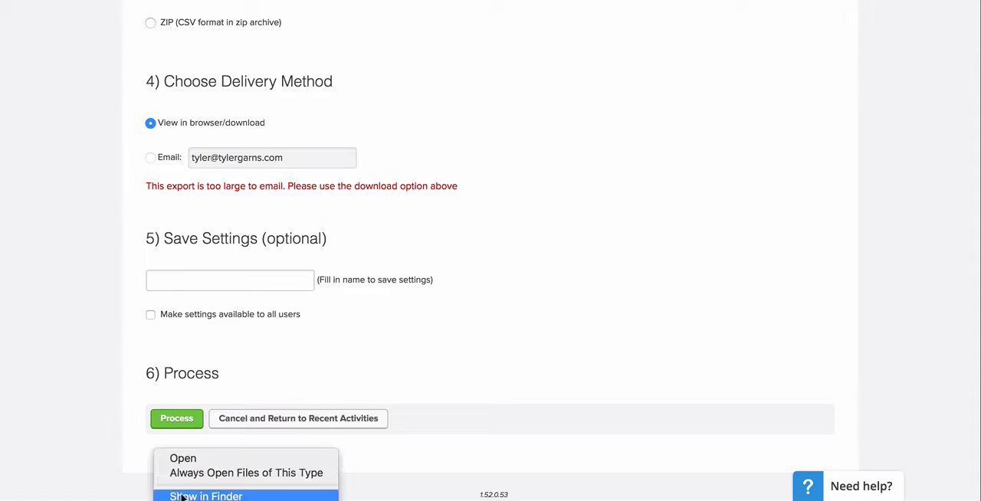
{"action": "left_click", "coordinate": [182, 458]}
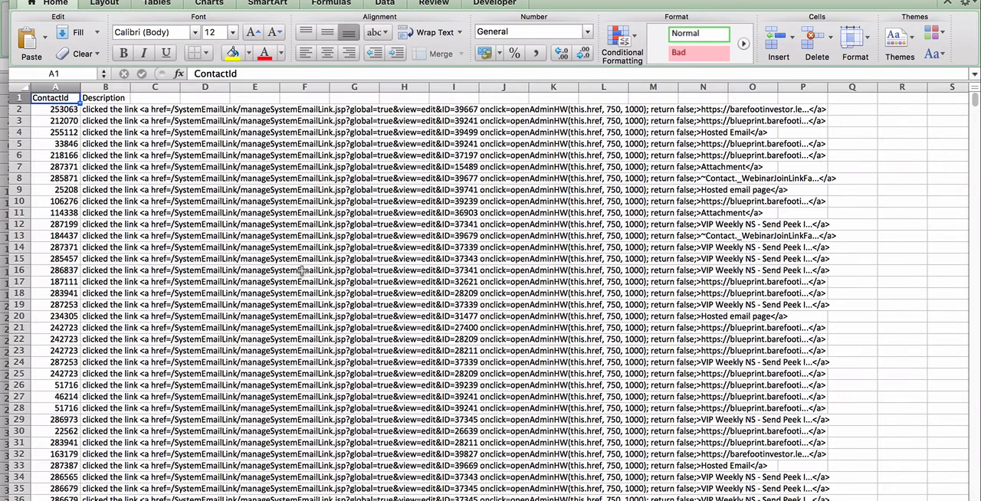
{"action": "left_click", "coordinate": [54, 87]}
{"action": "left_click_drag", "start_coordinate": [53, 86], "coordinate": [107, 87]}
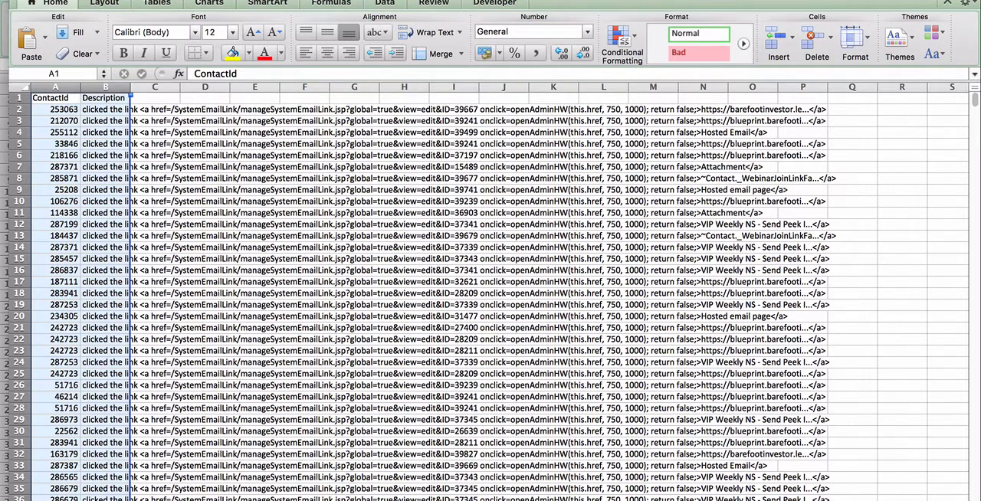
Sort the selected rows by the Description column
{"action": "left_click", "coordinate": [337, 4]}
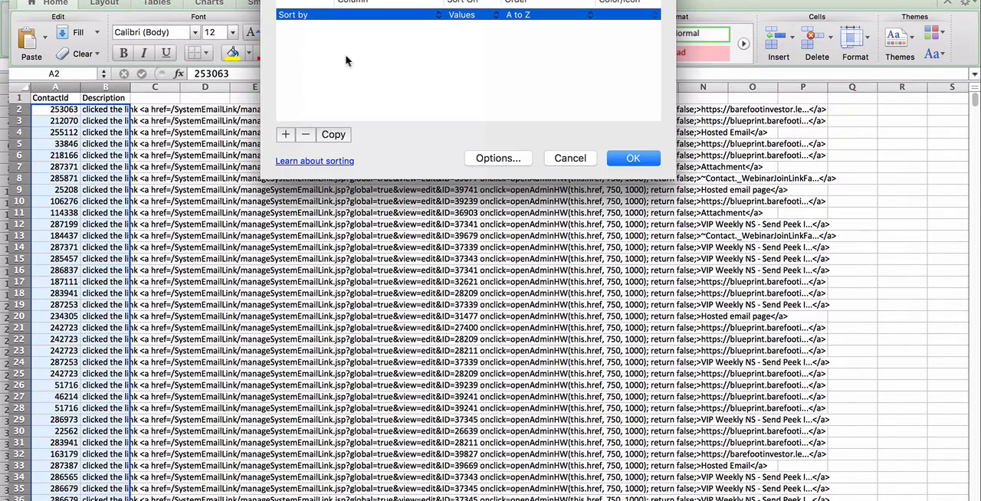
{"action": "left_click", "coordinate": [352, 21]}
{"action": "left_click", "coordinate": [632, 159]}
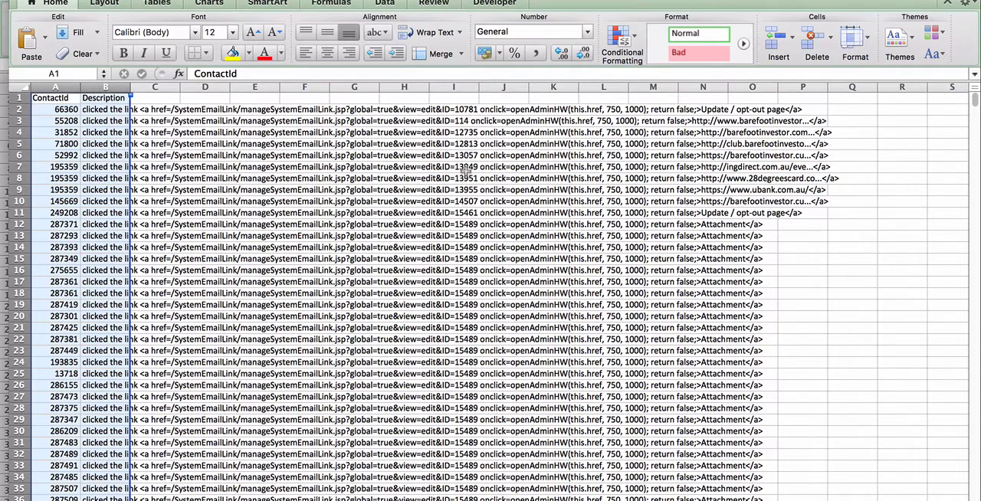
{"action": "scroll", "coordinate": [467, 360], "scroll_direction": "down", "scroll_amount": 10}
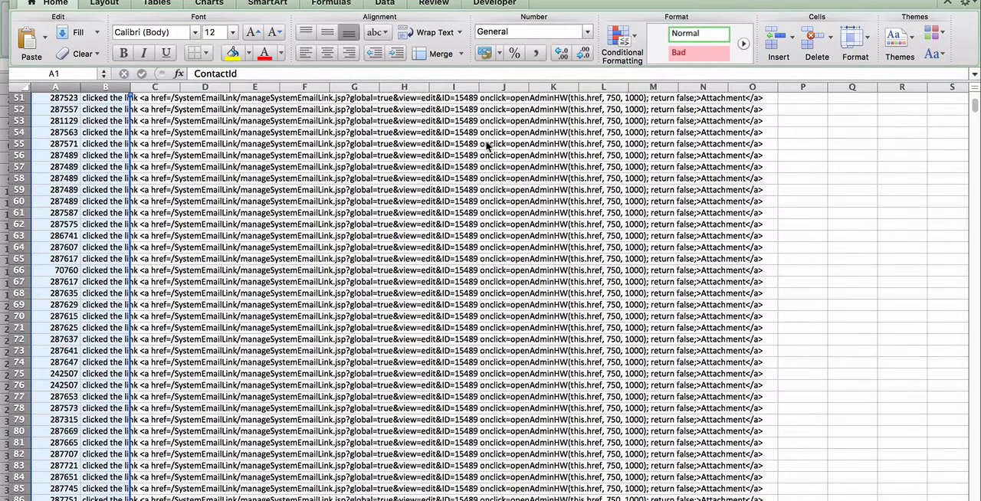
{"action": "scroll", "coordinate": [444, 337], "scroll_direction": "down", "scroll_amount": 20}
{"action": "scroll", "coordinate": [444, 337], "scroll_direction": "down", "scroll_amount": 20}
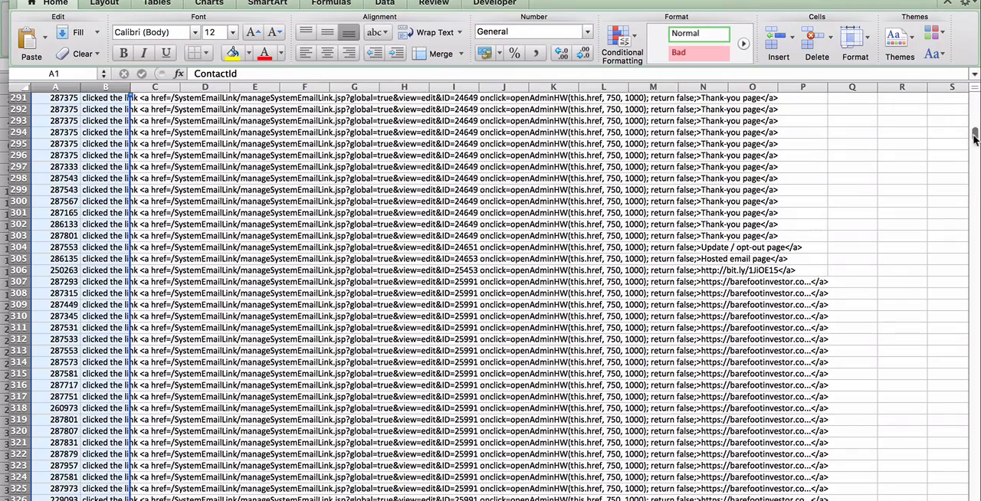
{"action": "left_click_drag", "start_coordinate": [976, 138], "coordinate": [973, 387]}
Mark the first row of the link ID 39667 block at row 2444
{"action": "left_click", "coordinate": [460, 408]}
{"action": "left_click", "coordinate": [467, 213]}
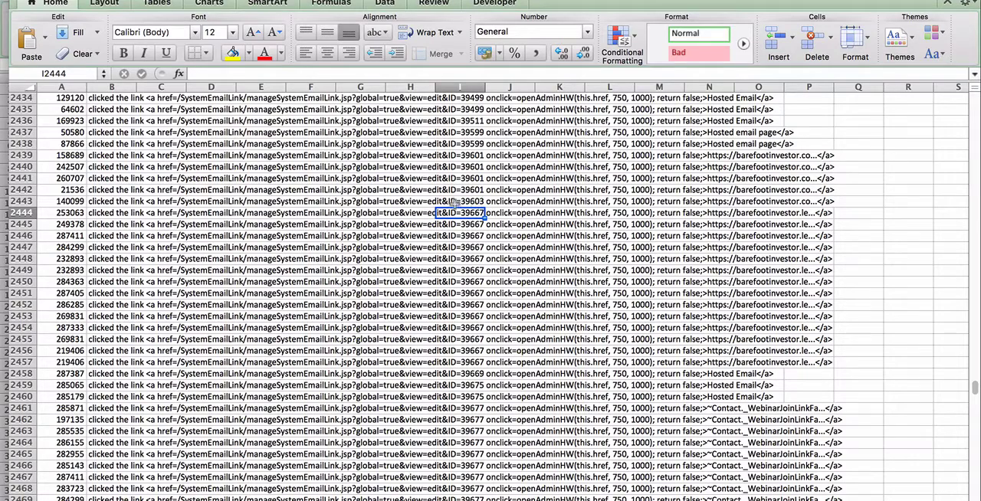
Delete rows 2–2443 above the link ID 39667 contacts
{"action": "left_click", "coordinate": [22, 202]}
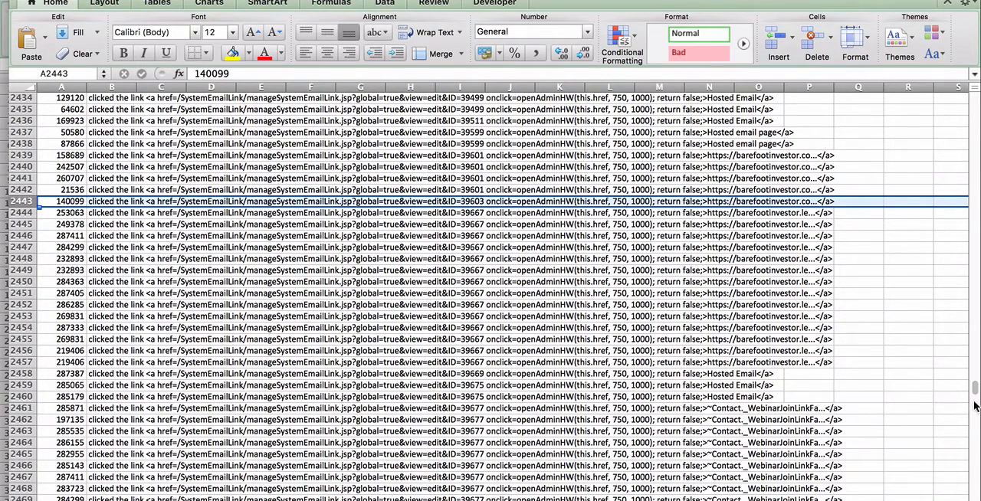
{"action": "left_click_drag", "start_coordinate": [975, 392], "coordinate": [974, 94]}
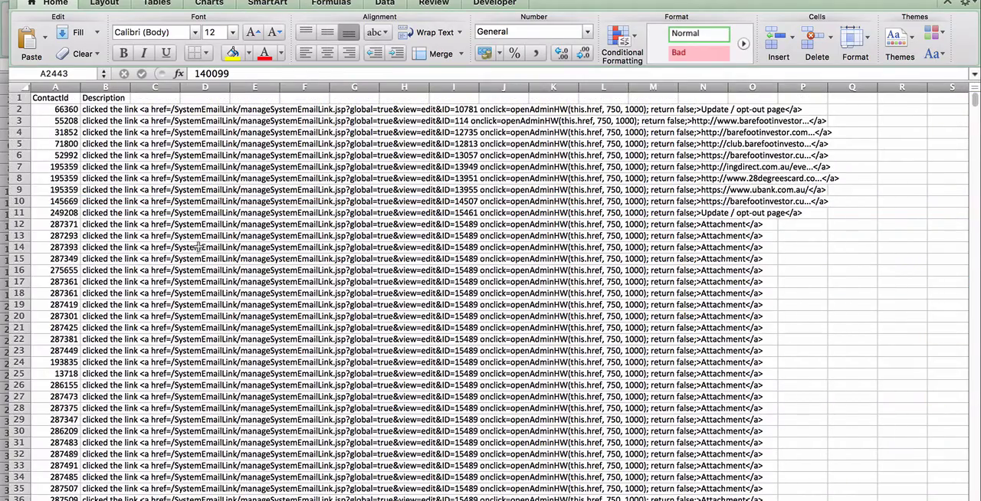
{"action": "left_click", "coordinate": [19, 109], "text": "shift"}
{"action": "right_click", "coordinate": [19, 109]}
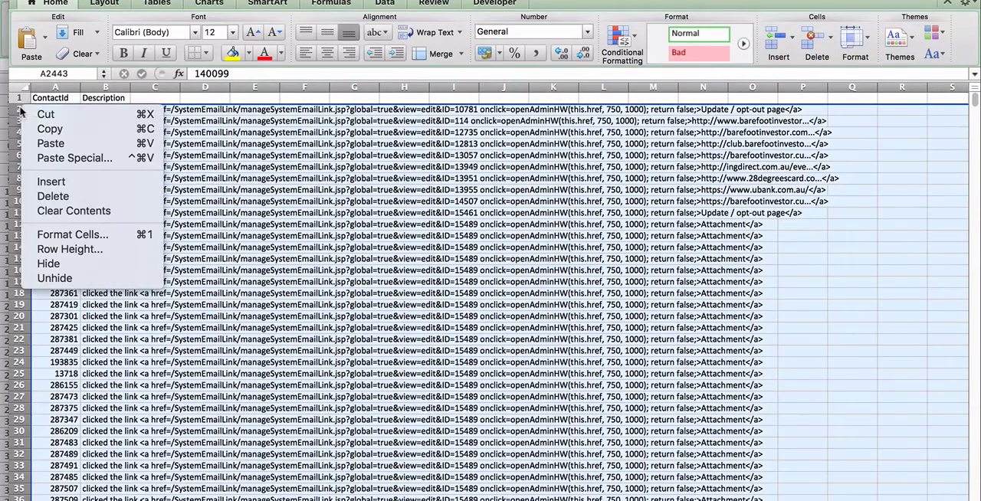
{"action": "left_click", "coordinate": [52, 196]}
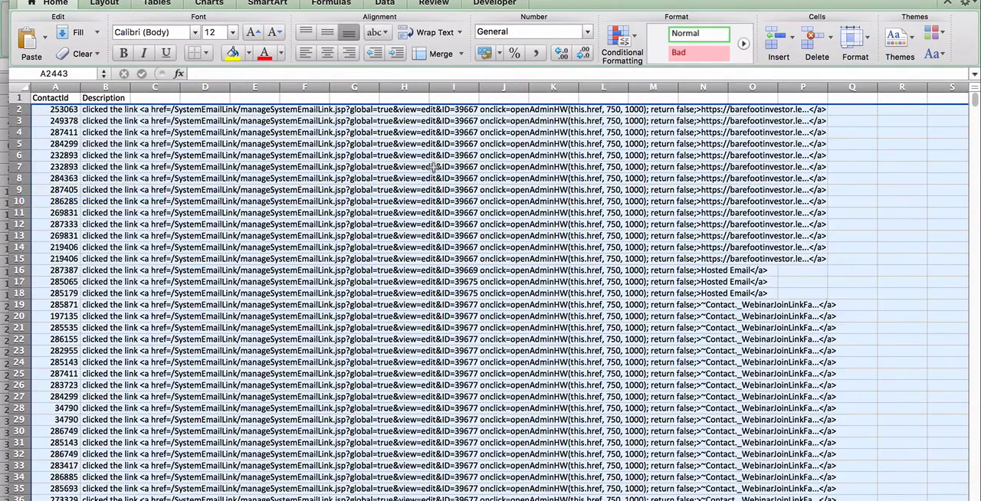
Delete rows 16–2216 below the fourteen kept contacts
{"action": "left_click", "coordinate": [13, 272]}
{"action": "scroll", "coordinate": [96, 374], "scroll_direction": "down", "scroll_amount": 10}
{"action": "scroll", "coordinate": [96, 374], "scroll_direction": "down", "scroll_amount": 20}
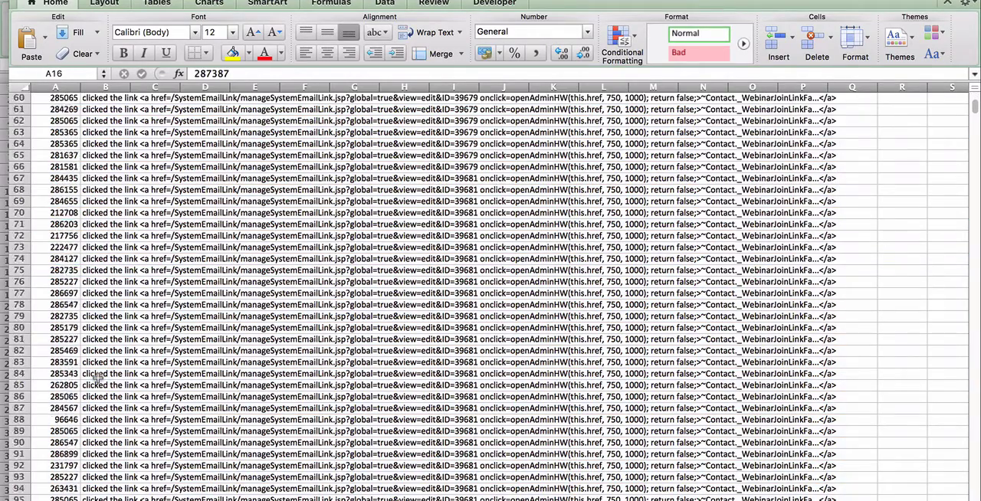
{"action": "scroll", "coordinate": [96, 374], "scroll_direction": "down", "scroll_amount": 10}
{"action": "scroll", "coordinate": [96, 373], "scroll_direction": "down", "scroll_amount": 20}
{"action": "scroll", "coordinate": [96, 374], "scroll_direction": "down", "scroll_amount": 10}
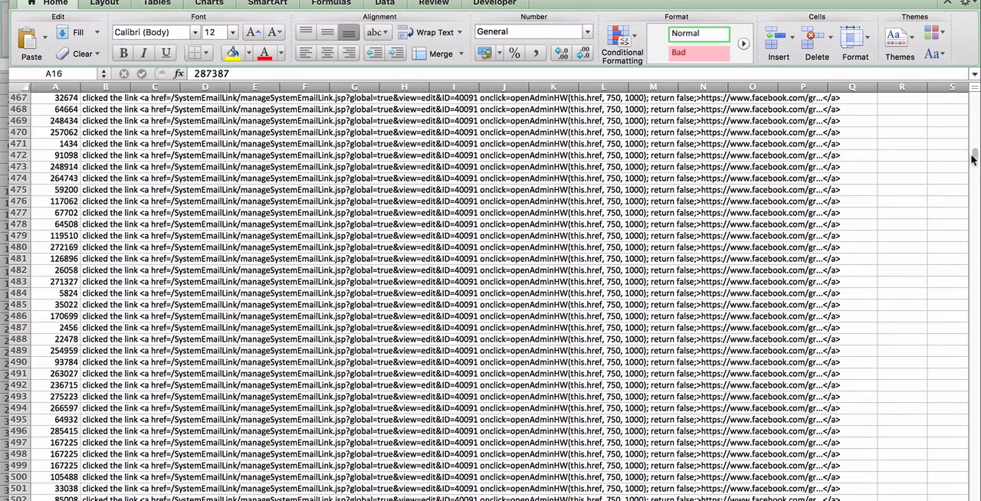
{"action": "left_click_drag", "start_coordinate": [975, 156], "coordinate": [975, 360]}
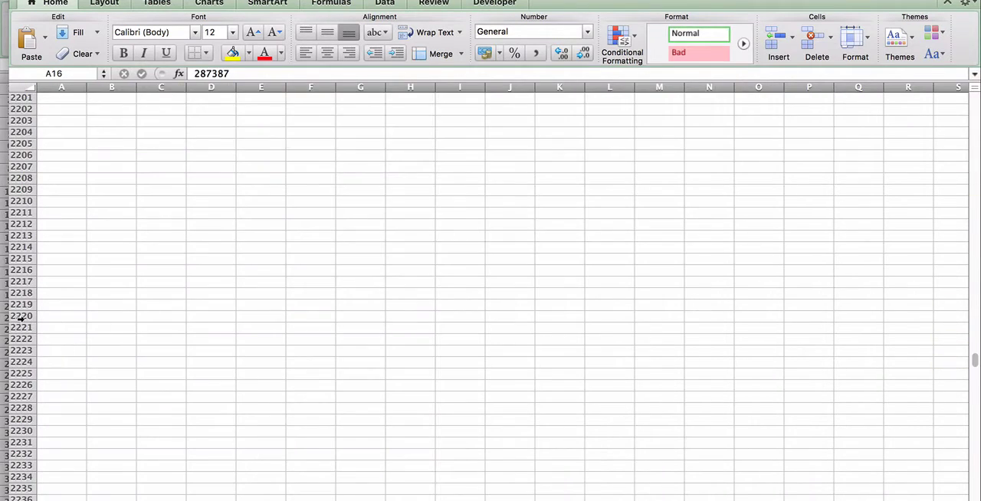
{"action": "left_click", "coordinate": [21, 270], "text": "shift"}
{"action": "right_click", "coordinate": [22, 270]}
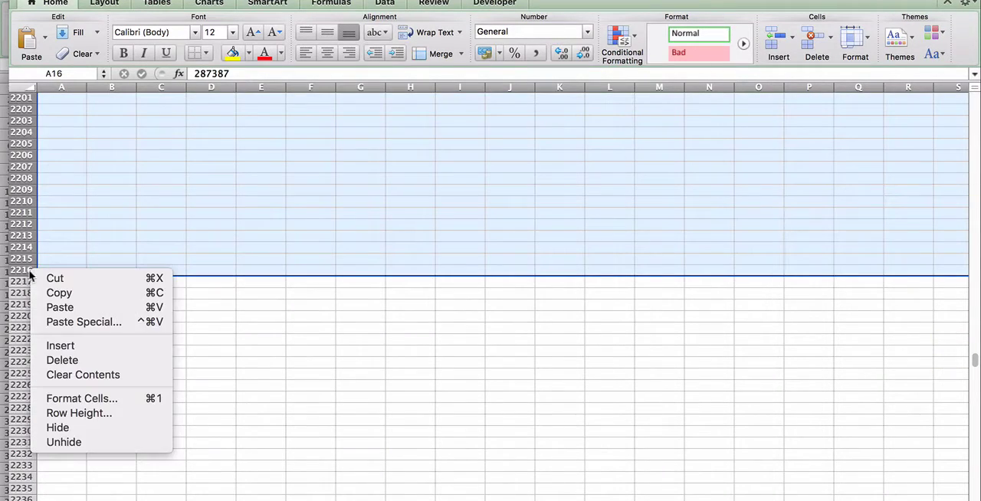
{"action": "left_click", "coordinate": [63, 361]}
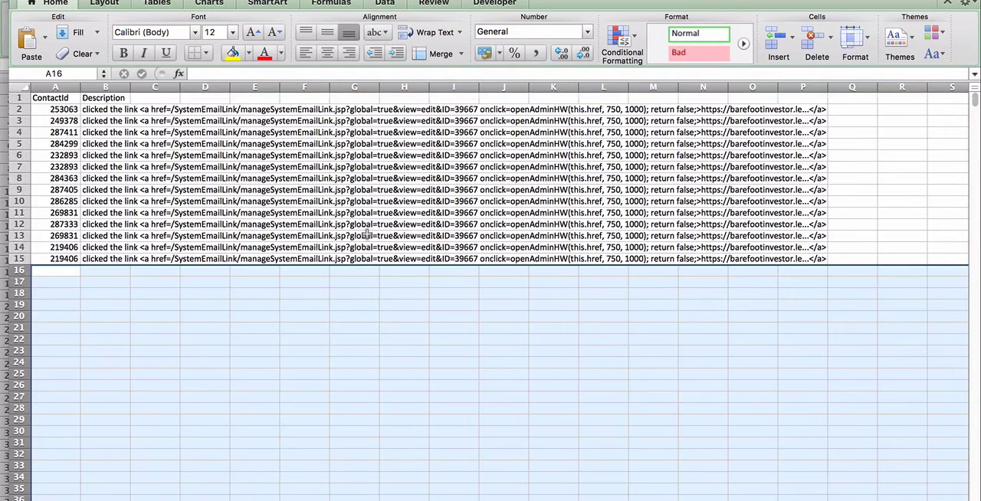
Clear the contents of the Description column, leaving only the ContactIds
{"action": "left_click", "coordinate": [462, 316]}
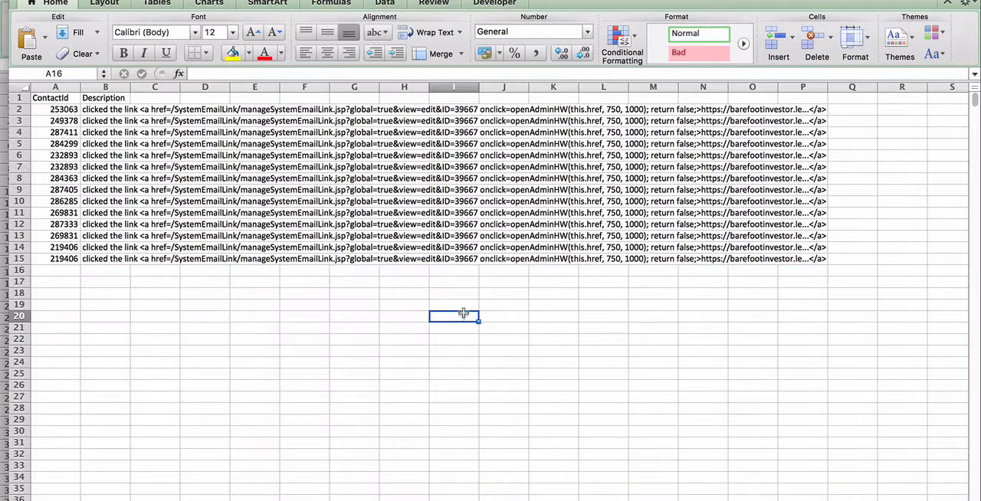
{"action": "left_click", "coordinate": [104, 87]}
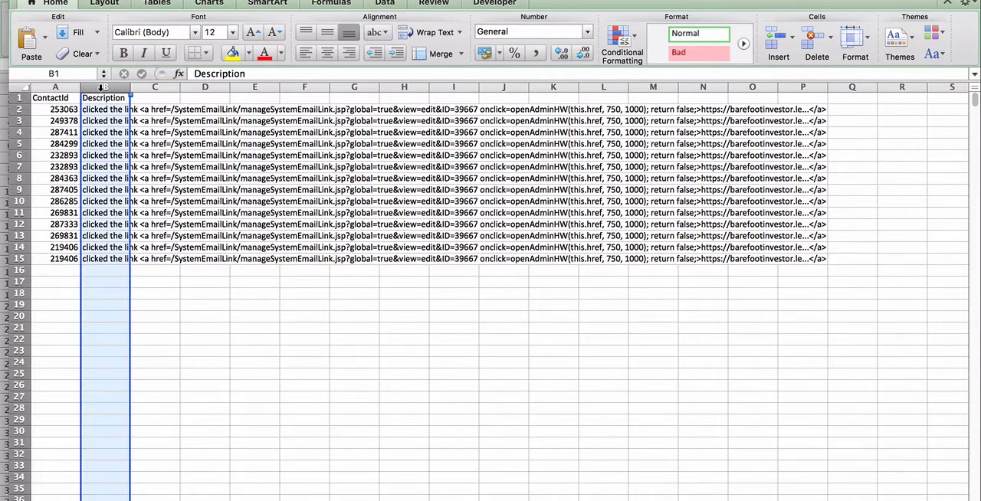
{"action": "right_click", "coordinate": [102, 86]}
{"action": "left_click", "coordinate": [123, 177]}
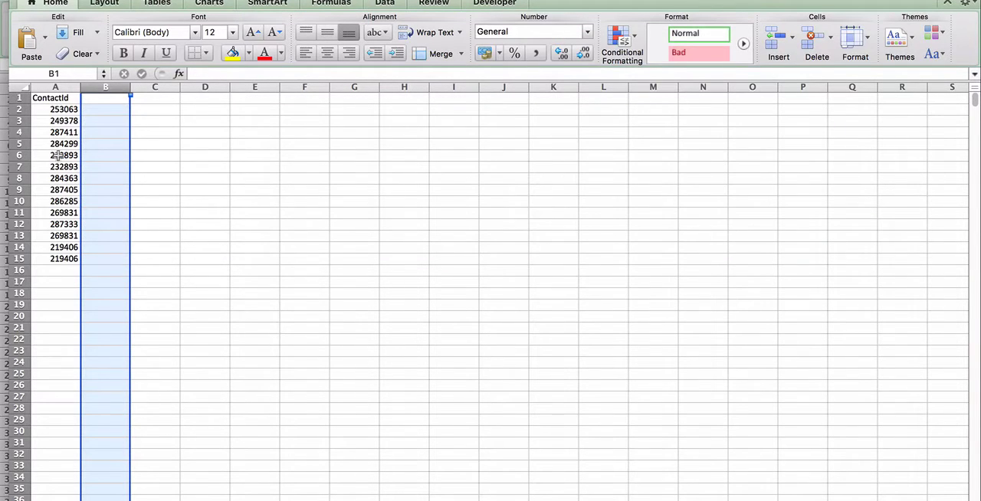
Save the trimmed file in its current format and switch back to the browser
{"action": "left_click", "coordinate": [55, 87]}
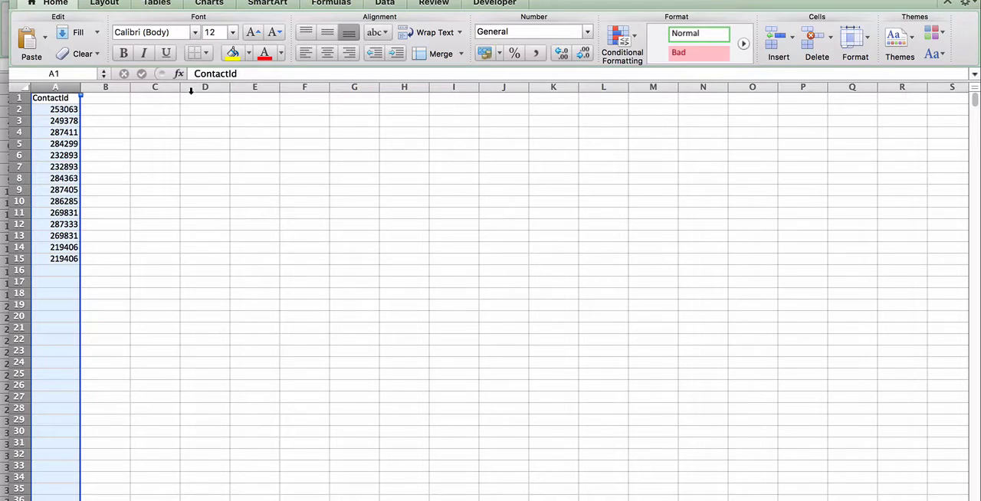
{"action": "key", "text": "super+s"}
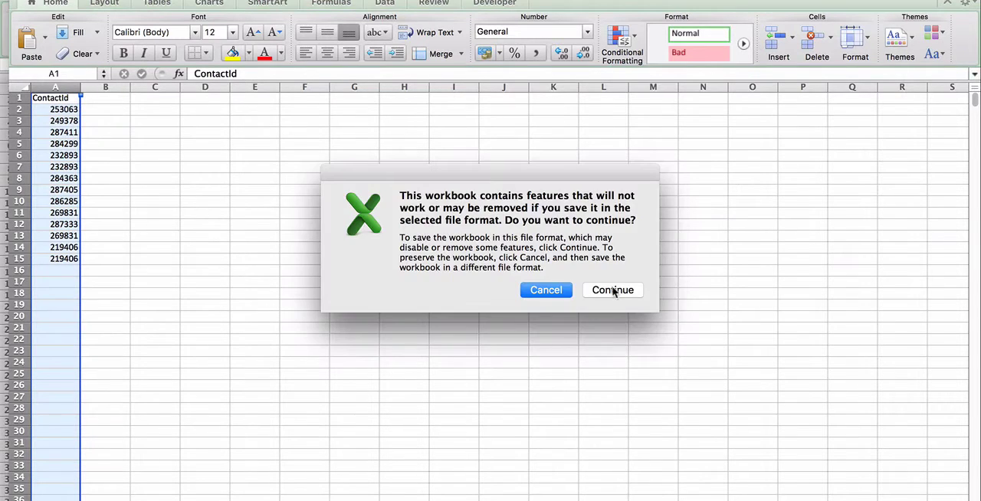
{"action": "left_click", "coordinate": [617, 292]}
{"action": "key", "text": "super+Tab"}
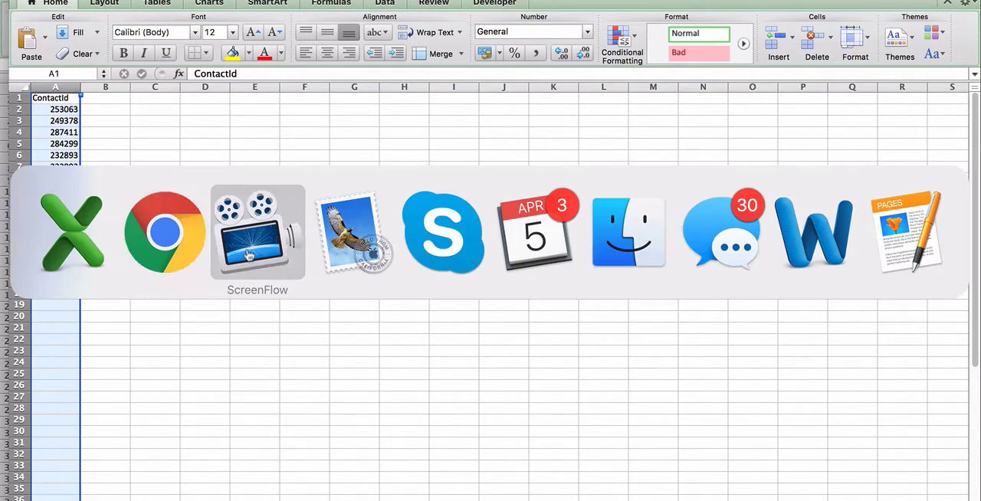
{"action": "key", "text": "Tab"}
{"action": "scroll", "coordinate": [67, 132], "scroll_direction": "up", "scroll_amount": 5}
Go to Admin > Data Cleanup > Modify Existing Records for Contacts
{"action": "left_click", "coordinate": [157, 18]}
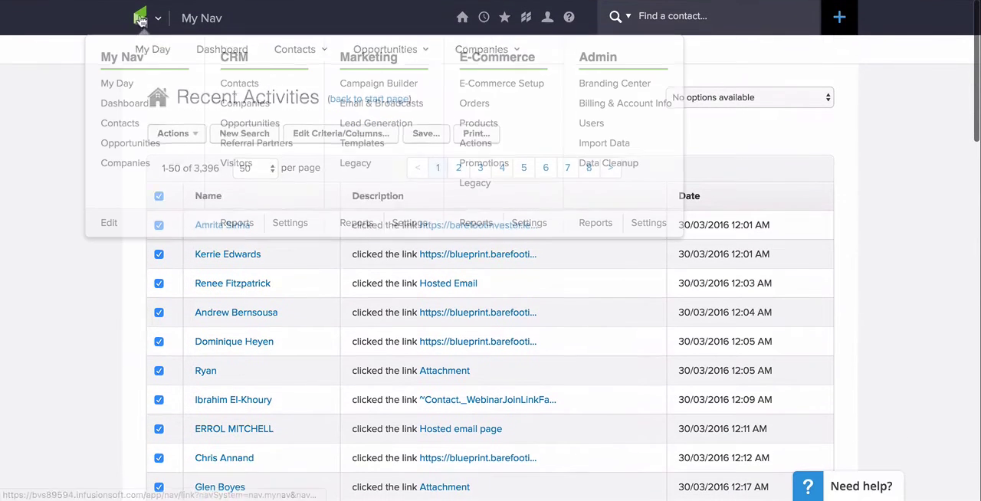
{"action": "left_click", "coordinate": [616, 167]}
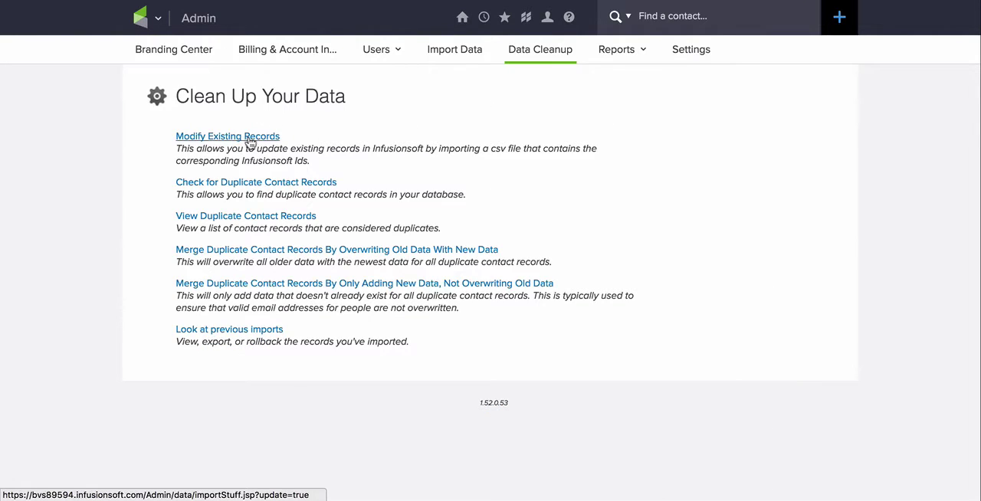
{"action": "left_click", "coordinate": [251, 140]}
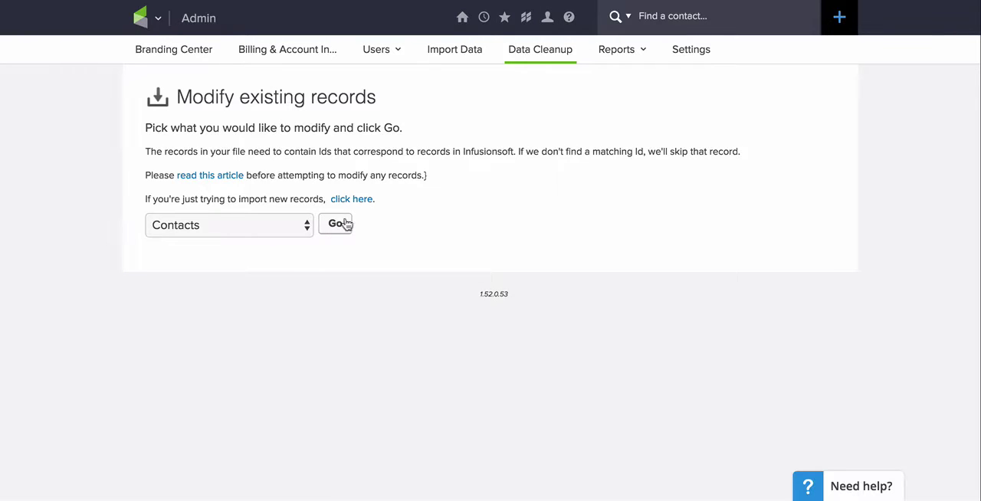
{"action": "left_click", "coordinate": [335, 224]}
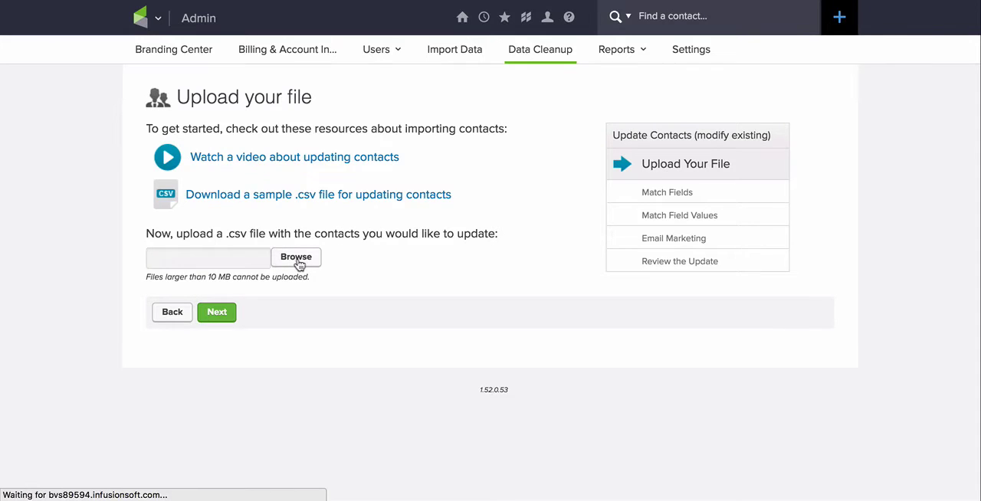
Attach the file export_155557 (2).csv for upload
{"action": "left_click", "coordinate": [298, 263]}
{"action": "left_click", "coordinate": [454, 55]}
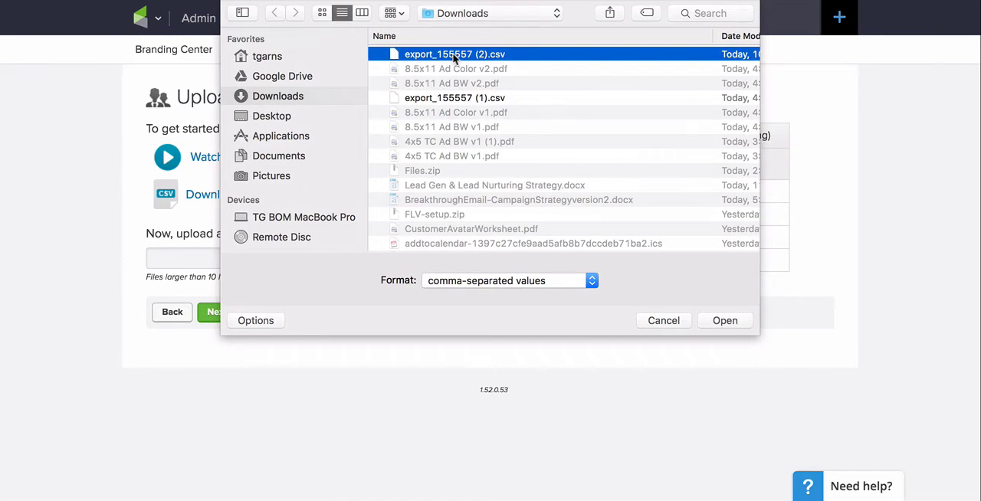
{"action": "double_click", "coordinate": [454, 56]}
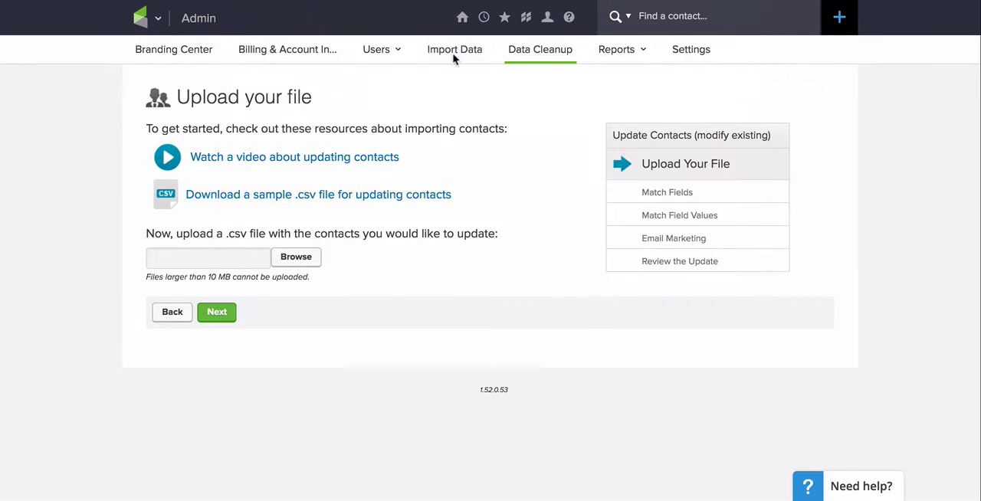
Map the ContactId column to Infusionsoft's Contact ID and continue to the final review
{"action": "left_click", "coordinate": [216, 312]}
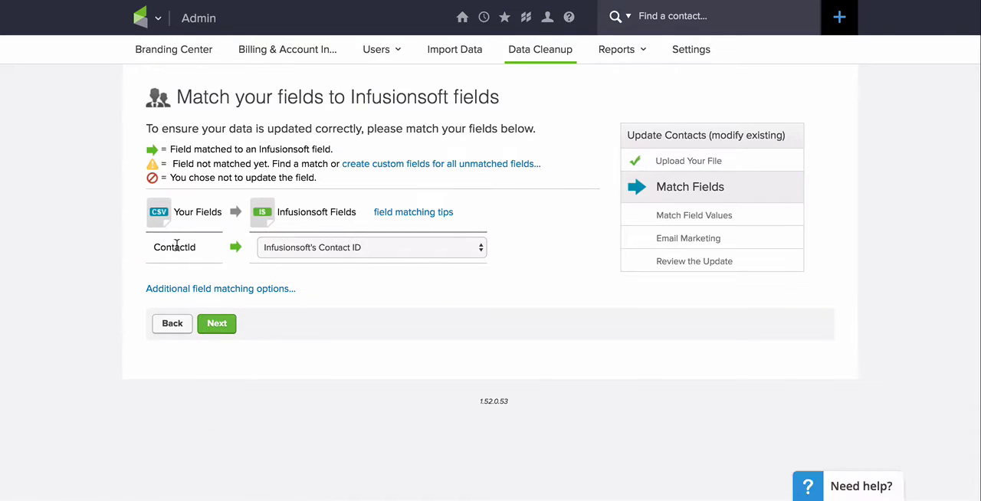
{"action": "left_click", "coordinate": [314, 248]}
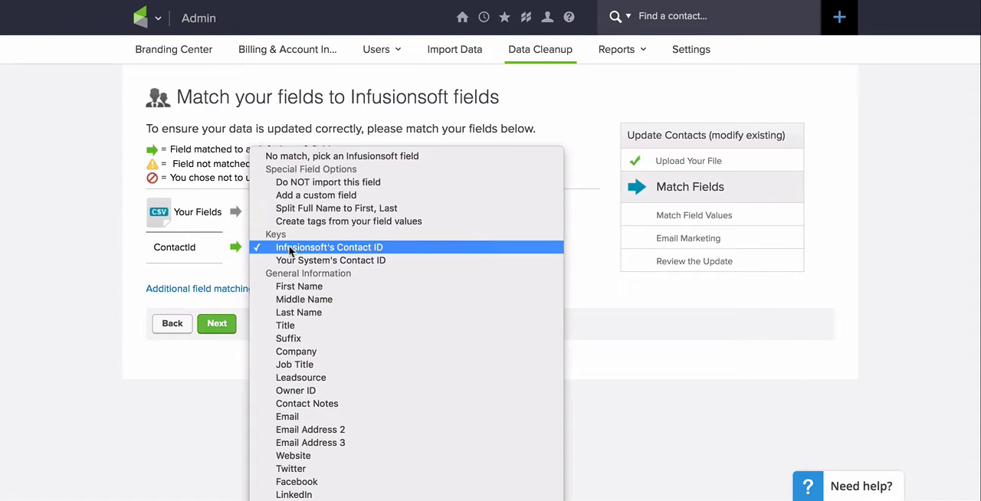
{"action": "left_click", "coordinate": [291, 248]}
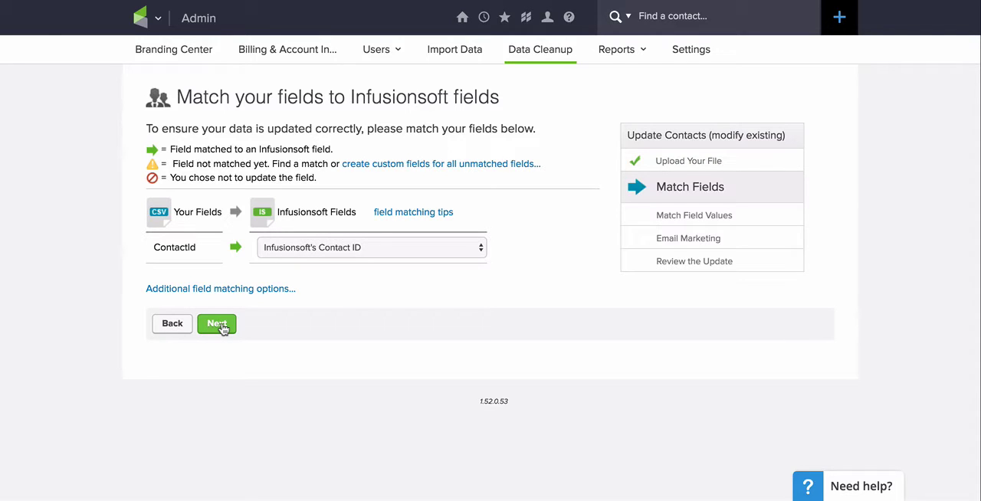
{"action": "left_click", "coordinate": [217, 324]}
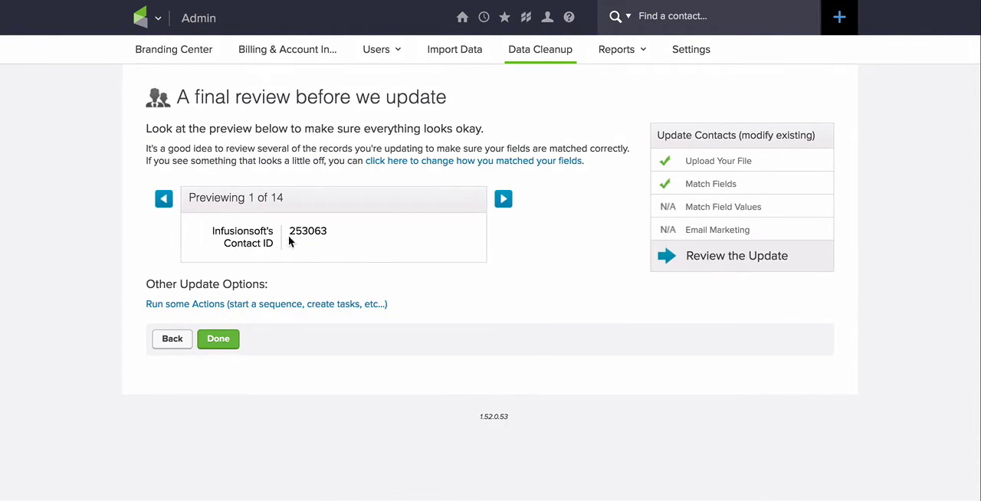
Add an Apply/Remove tag action applying the VIP Weekly NS - Send Peek INW Email 1 - Clicked tag
{"action": "left_click", "coordinate": [204, 304]}
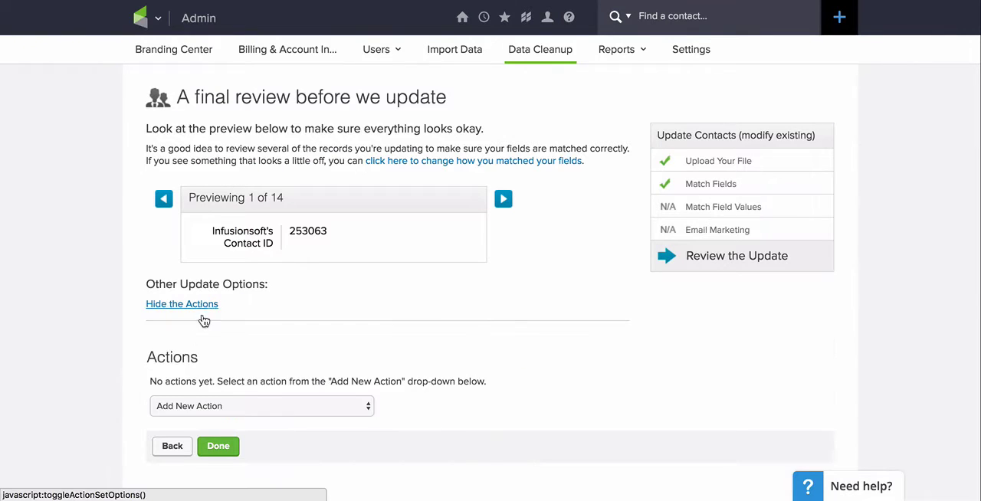
{"action": "scroll", "coordinate": [196, 337], "scroll_direction": "down", "scroll_amount": 1}
{"action": "left_click", "coordinate": [165, 377]}
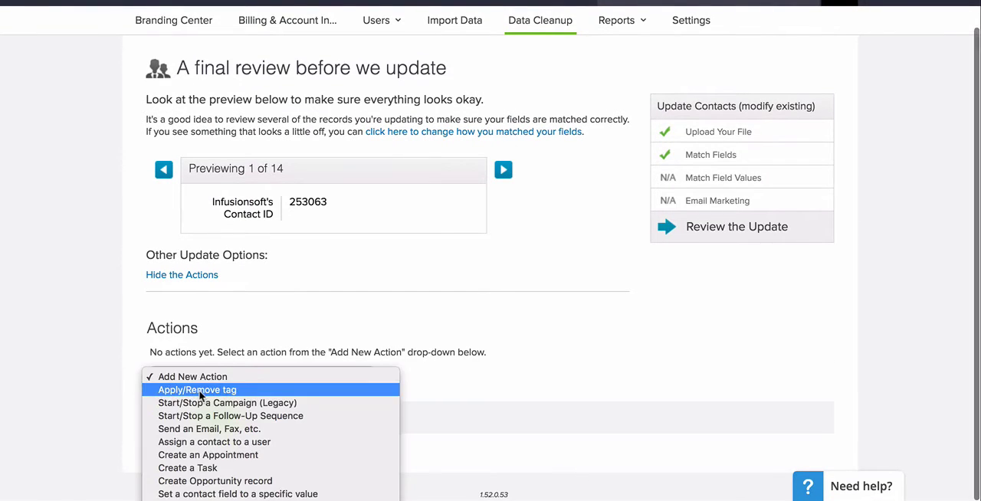
{"action": "left_click", "coordinate": [197, 390]}
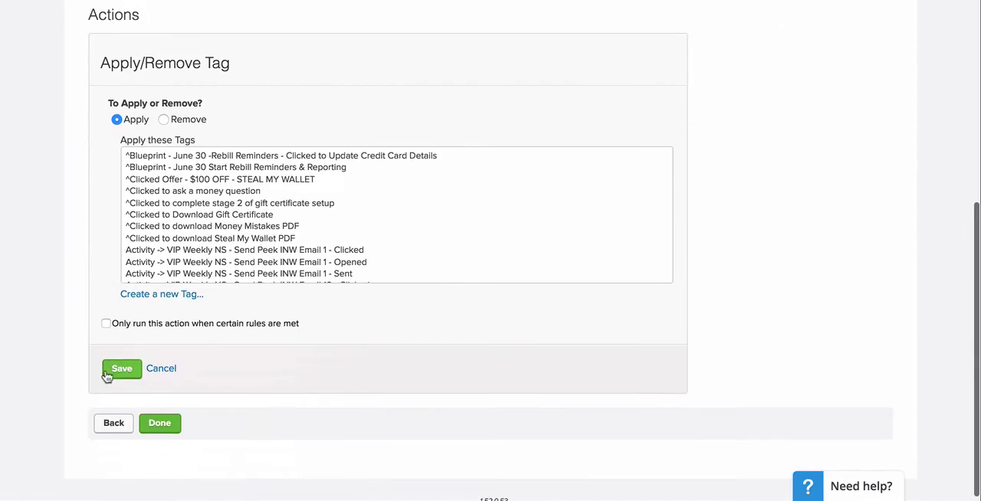
{"action": "left_click", "coordinate": [218, 251]}
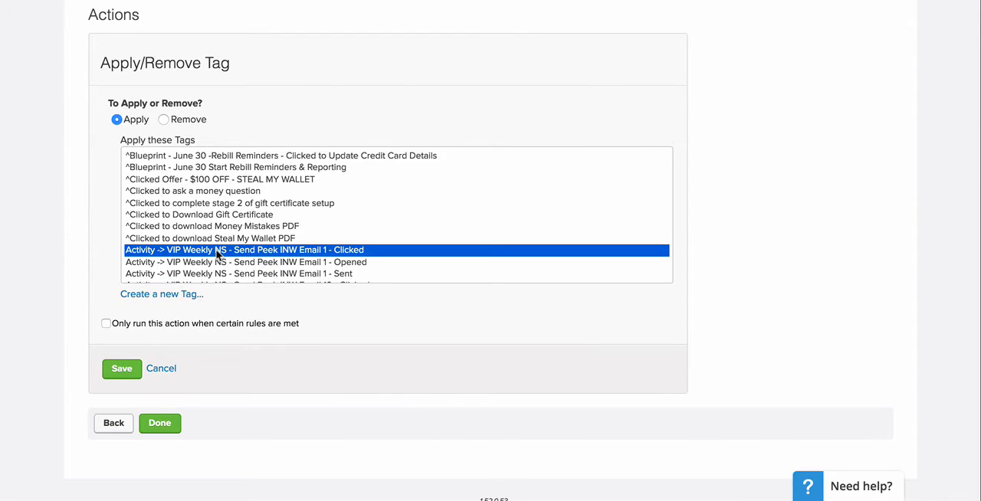
{"action": "left_click", "coordinate": [122, 369]}
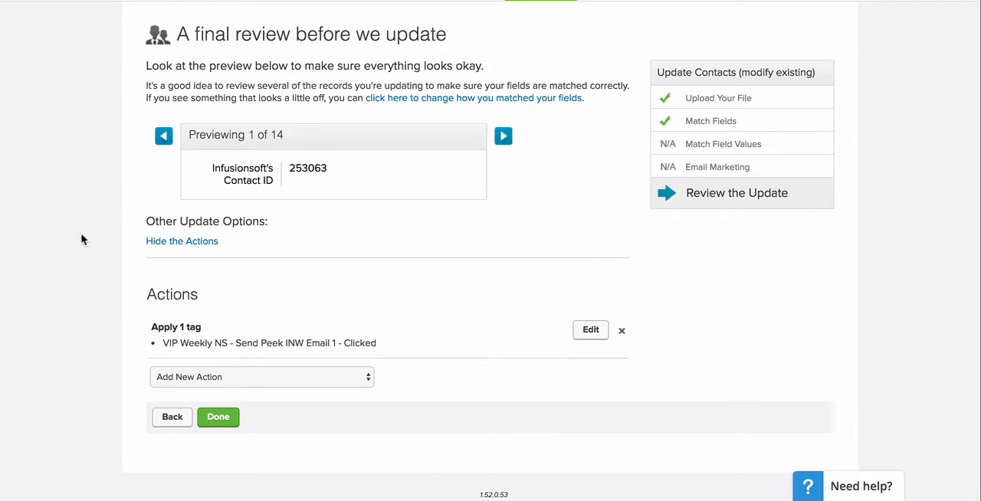